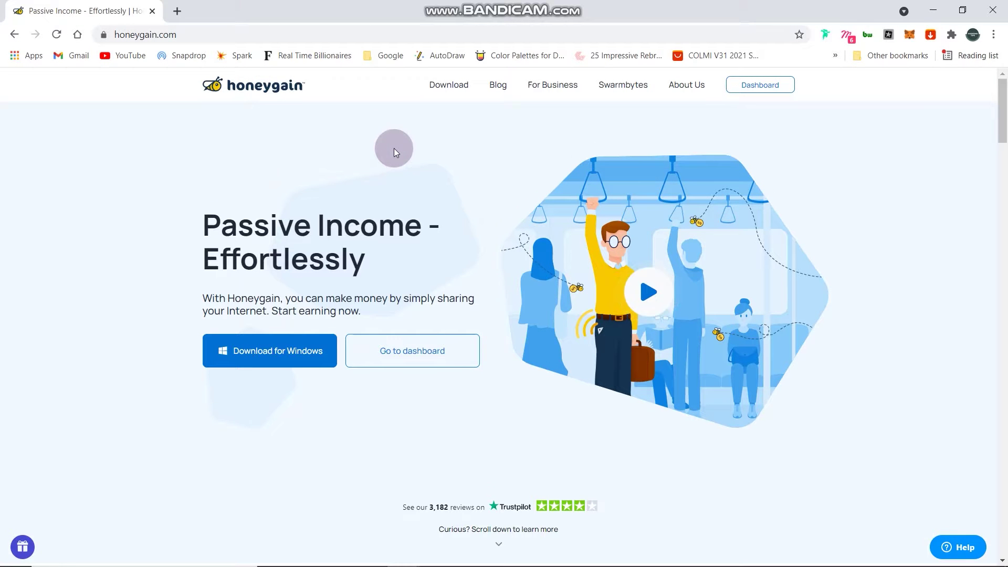
# - Scroll the homepage past the earnings estimator to show all five '5 steps to Honeygain' cards
pyautogui.scroll(-3, 394, 149)
pyautogui.scroll(-3, 395, 152)
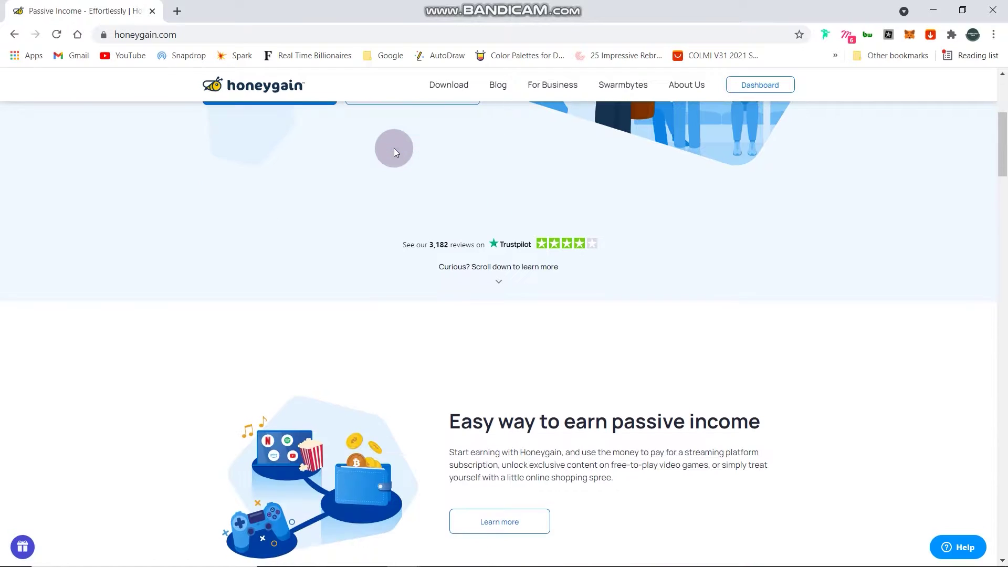
pyautogui.scroll(-3, 395, 152)
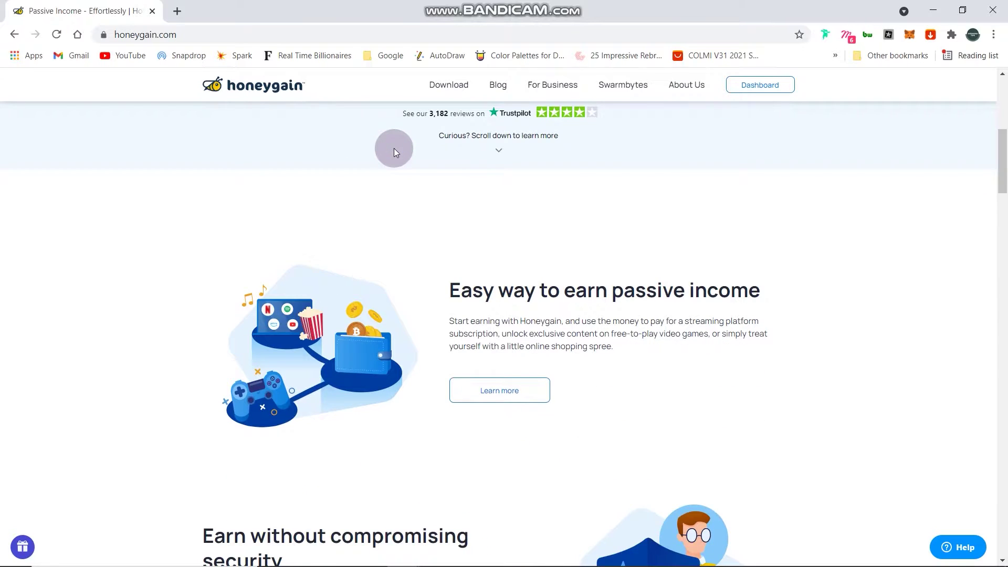
pyautogui.scroll(-3, 395, 152)
pyautogui.scroll(-3, 394, 151)
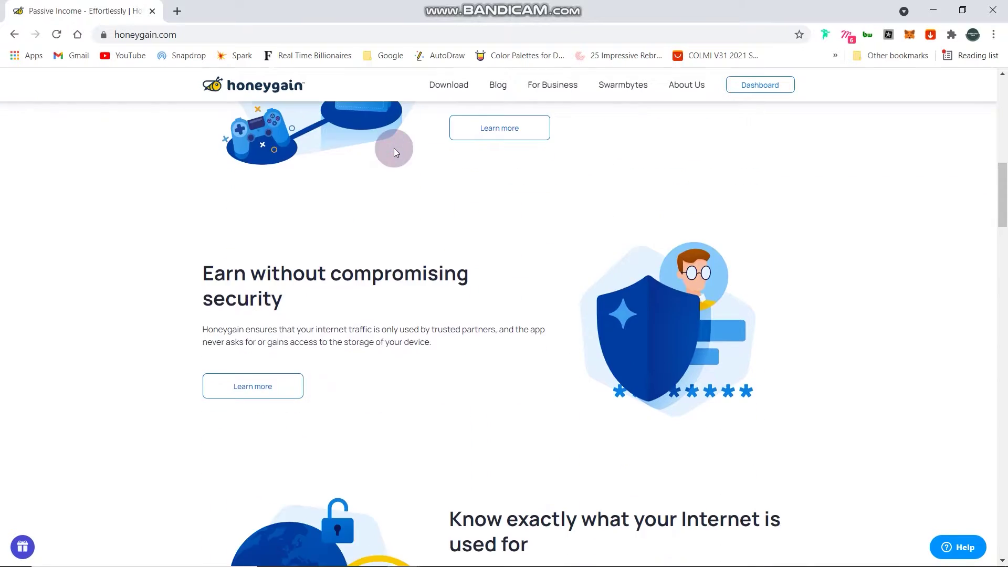
pyautogui.scroll(-3, 395, 152)
pyautogui.scroll(-3, 395, 152)
pyautogui.scroll(-3, 395, 152)
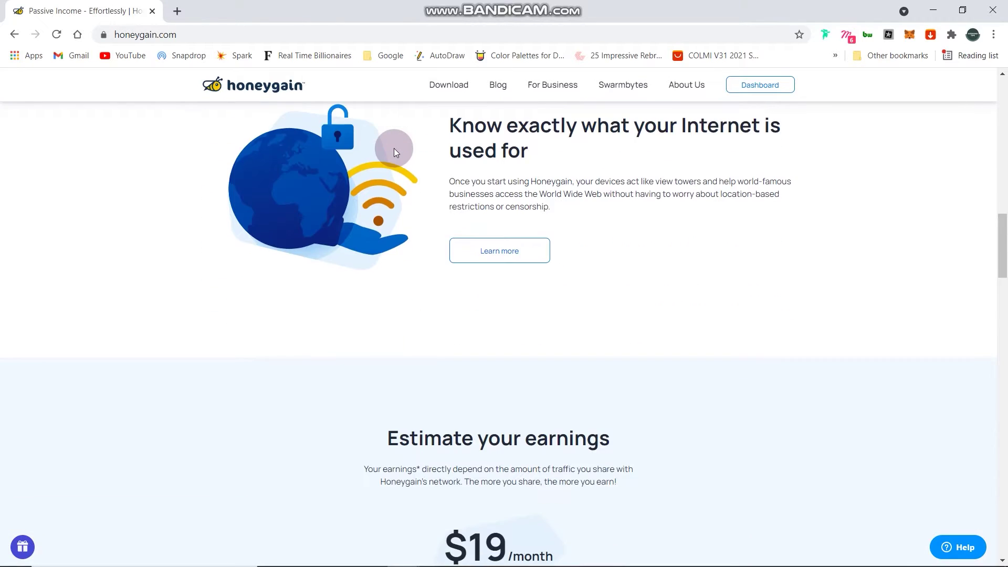
pyautogui.scroll(-12, 393, 148)
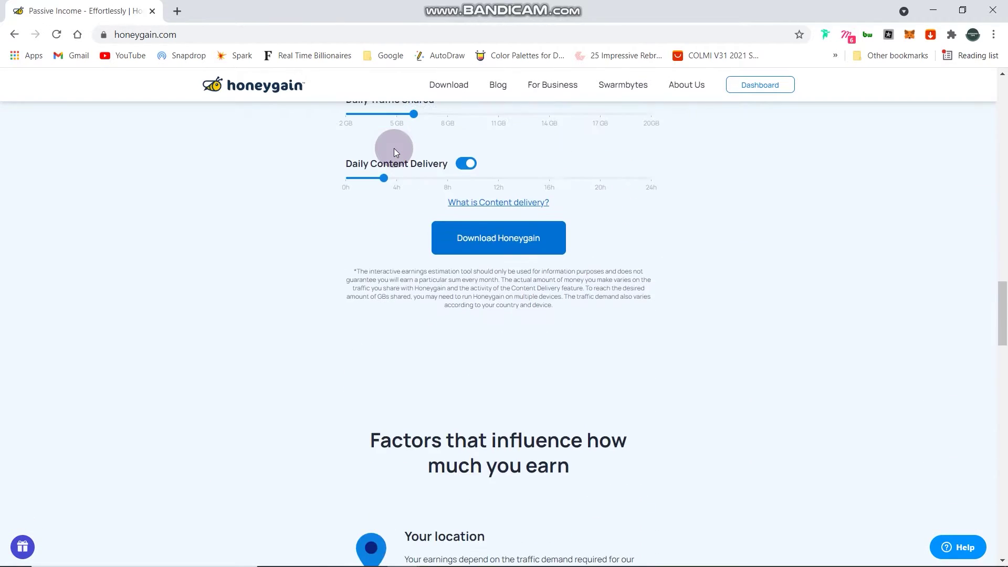
pyautogui.scroll(-3, 394, 148)
pyautogui.scroll(-3, 395, 148)
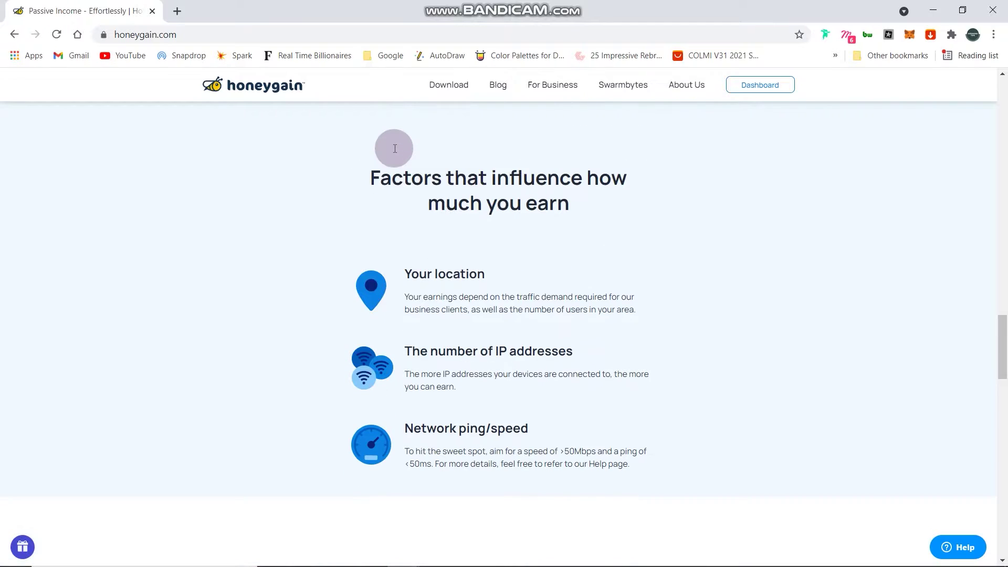
pyautogui.scroll(-3, 393, 148)
pyautogui.scroll(-2, 394, 148)
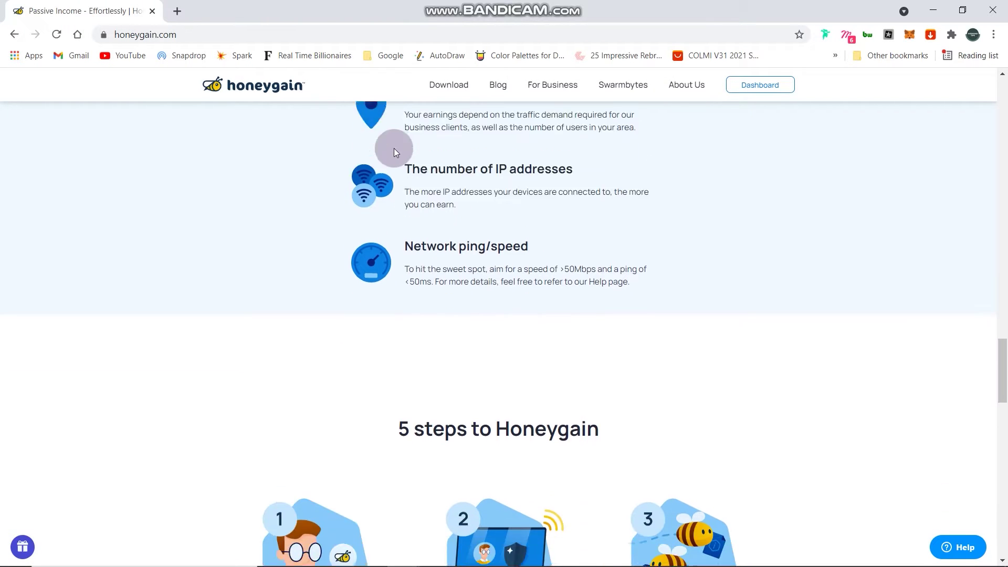
pyautogui.scroll(-3, 394, 148)
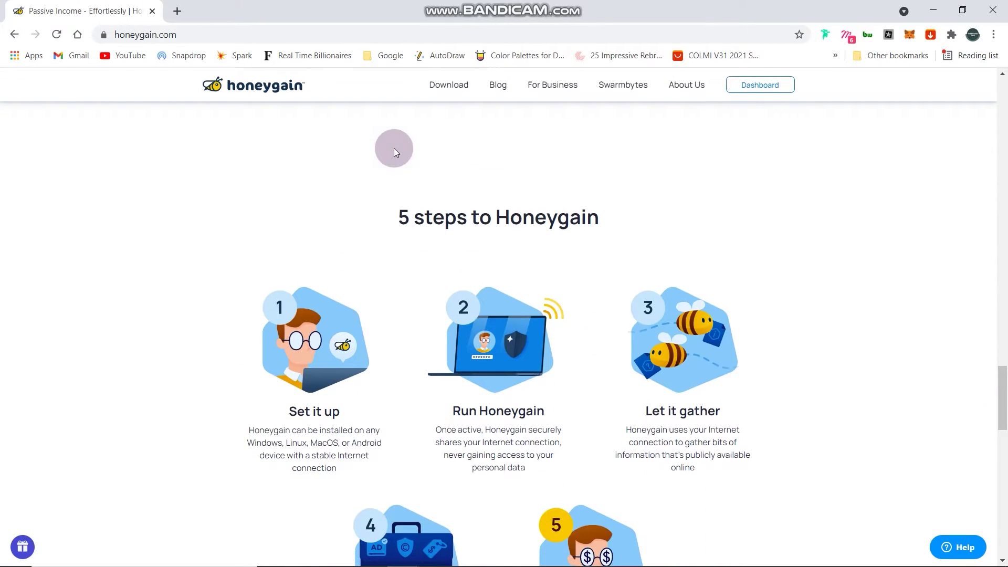
pyautogui.scroll(-2, 394, 148)
pyautogui.scroll(-3, 393, 149)
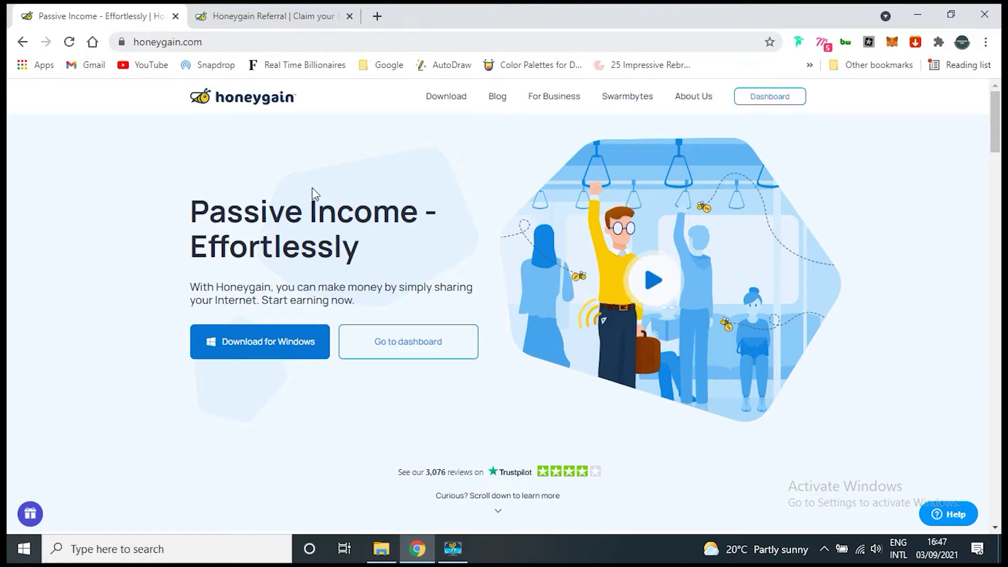
# - Switch to the Honeygain Referral tab offering the $5 sign-up bonus
pyautogui.click(263, 15)
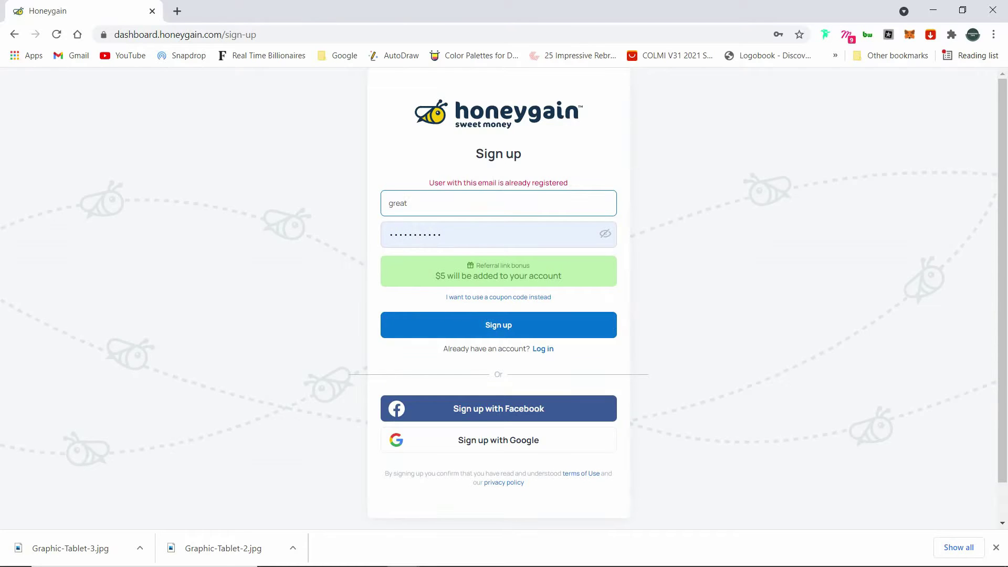
# - Correct the email address, enter a new password and submit the referral sign-up form
pyautogui.press('BackSpace')
pyautogui.press('Tab')
pyautogui.write('***')
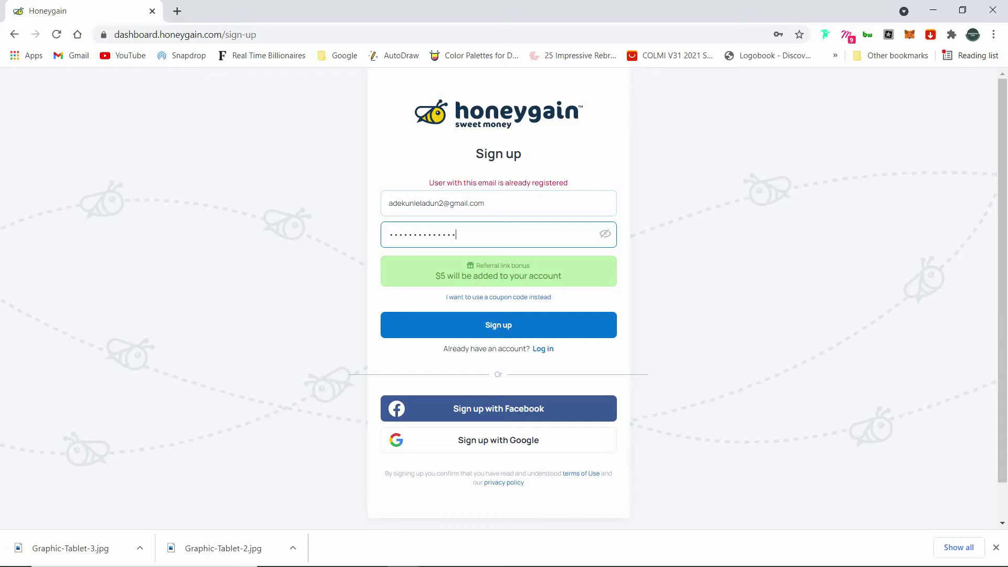
pyautogui.press('Return')
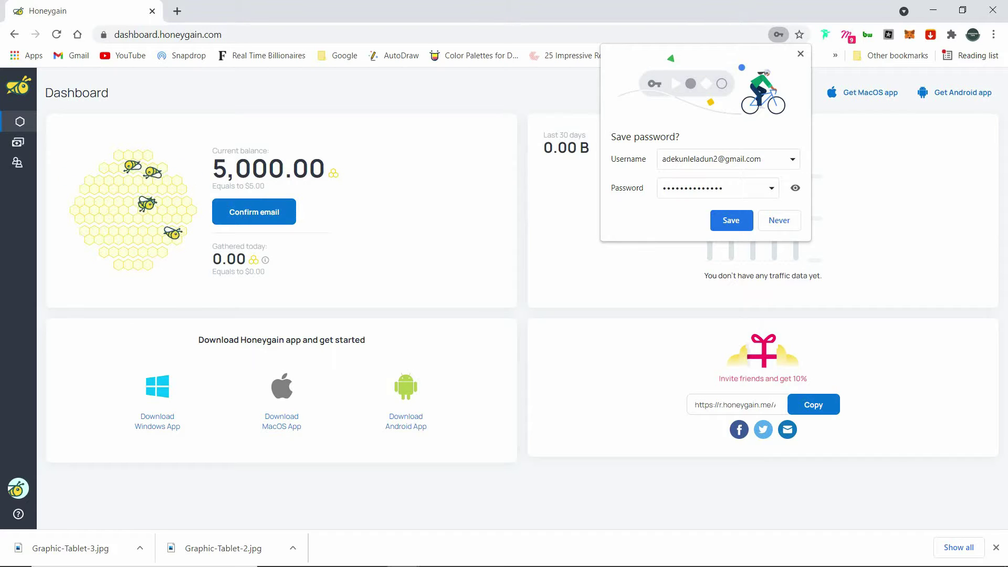
# - Dismiss the browser's save-password offer and request the account confirmation email
pyautogui.press('Escape')
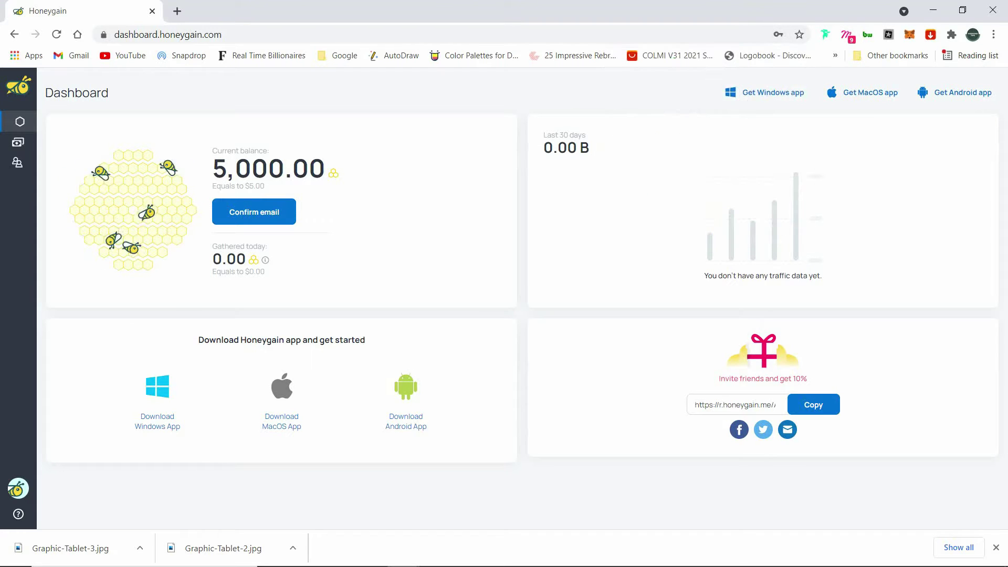
pyautogui.click(254, 212)
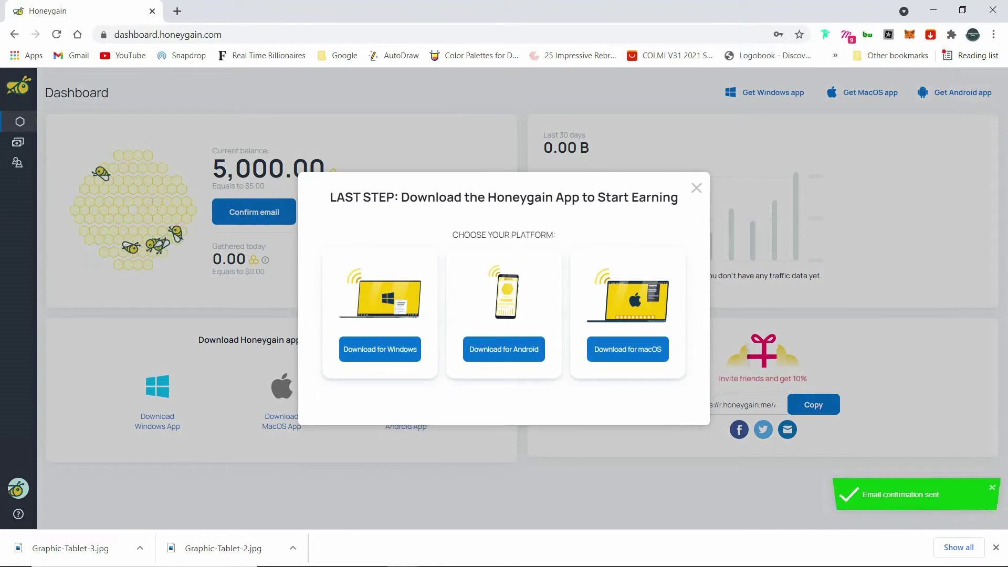
# - Save the Windows installer Honeygain_install.exe to Downloads, then load gmail.com in a new tab
pyautogui.click(380, 349)
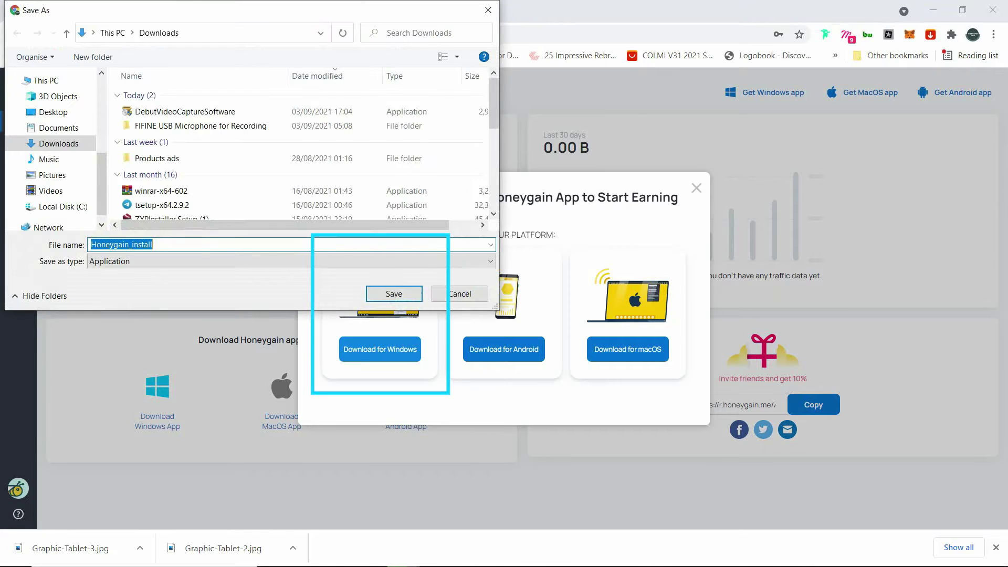
pyautogui.press('Return')
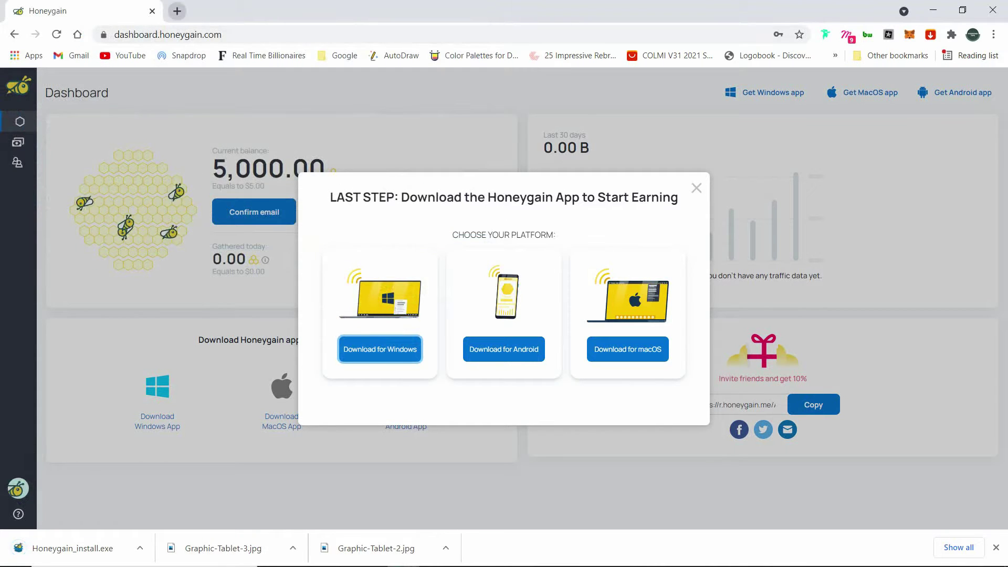
pyautogui.click(177, 11)
pyautogui.write('gmail.com')
pyautogui.press('Return')
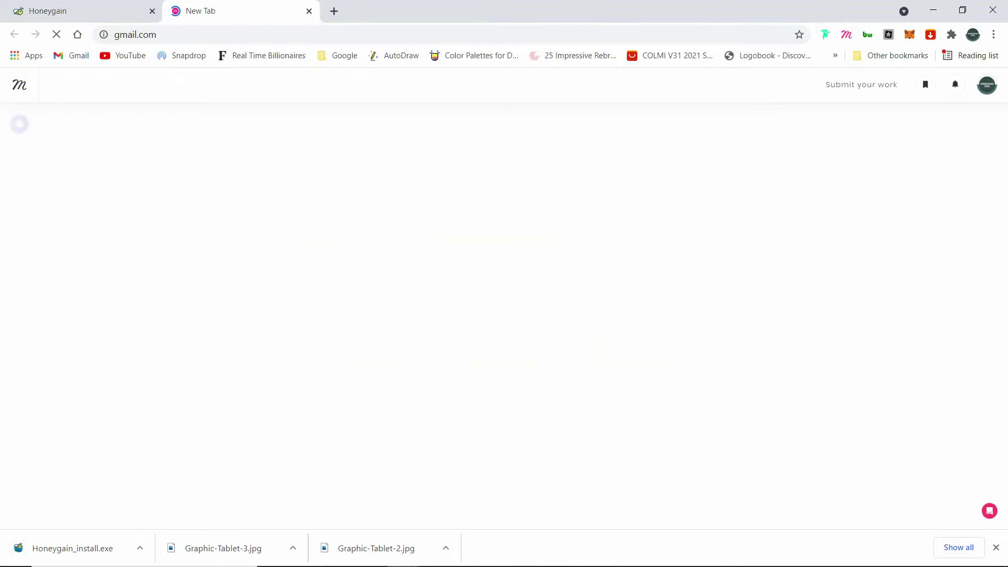
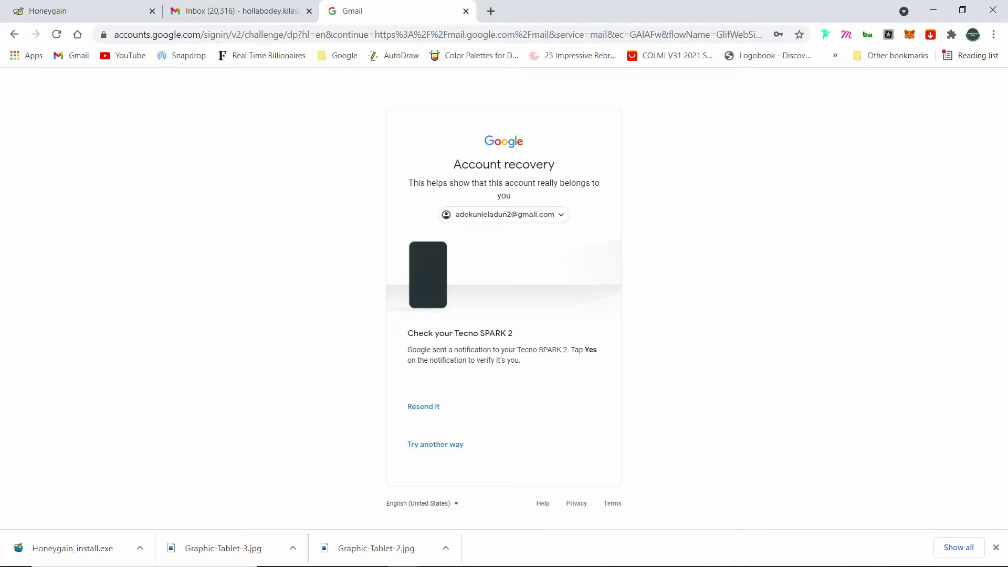
# - Enter and confirm a new Gmail account password, then open Honeygain's 'Verify your email address' message
pyautogui.write('**')
pyautogui.press('Tab')
pyautogui.write('*')
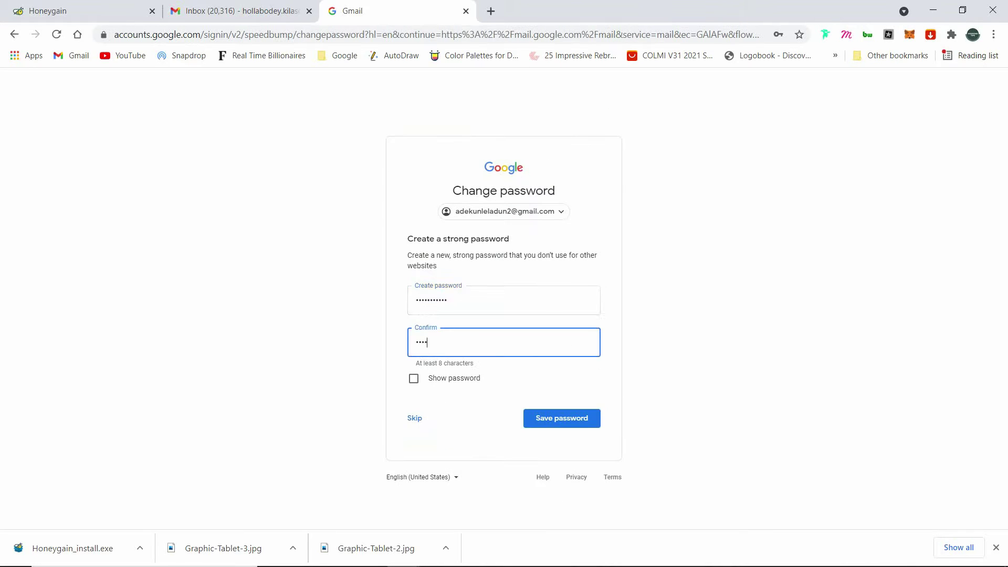
pyautogui.hotkey('shift', 'Tab')
pyautogui.write('***********')
pyautogui.press('Tab')
pyautogui.write('***********')
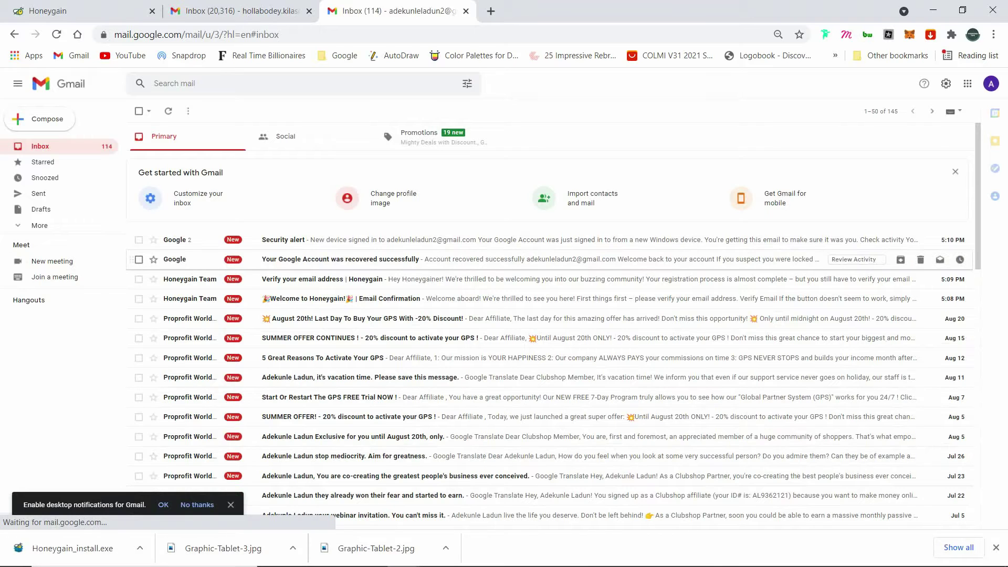
pyautogui.click(323, 279)
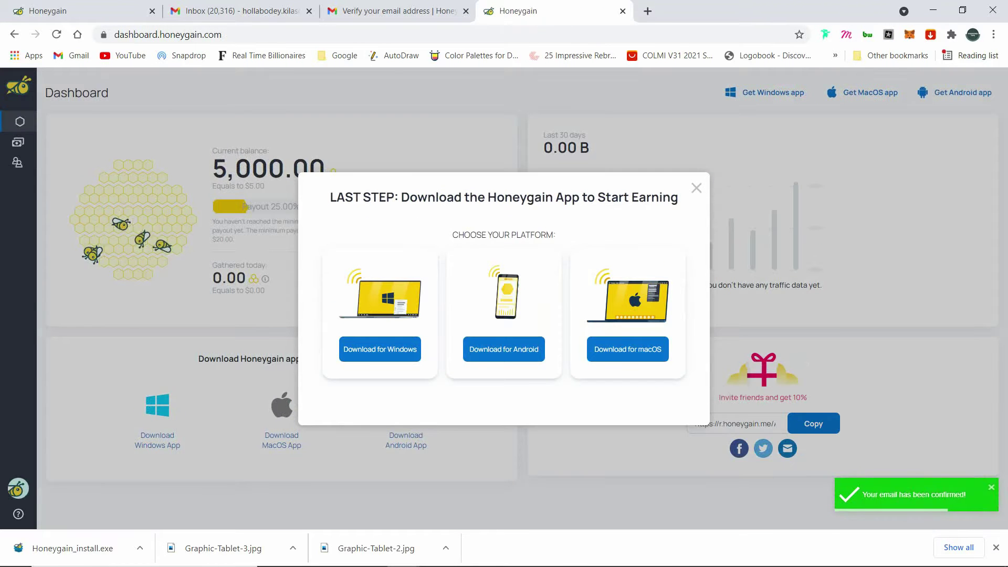
# - Dismiss the download prompt and run Honeygain_install.exe through the setup wizard to finish installing
pyautogui.press('Escape')
pyautogui.click(140, 547)
pyautogui.click(205, 463)
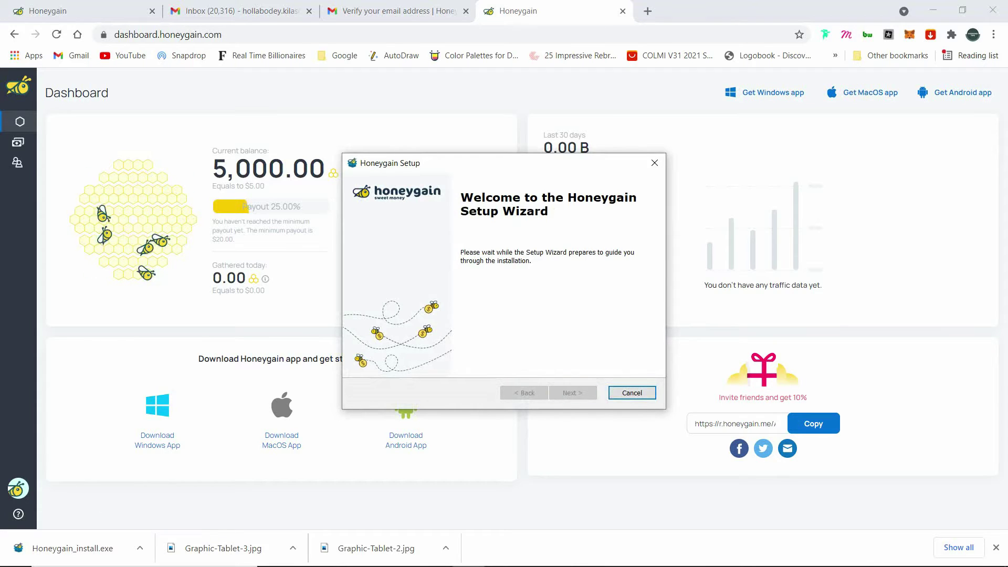
pyautogui.press('Return')
pyautogui.press('Return')
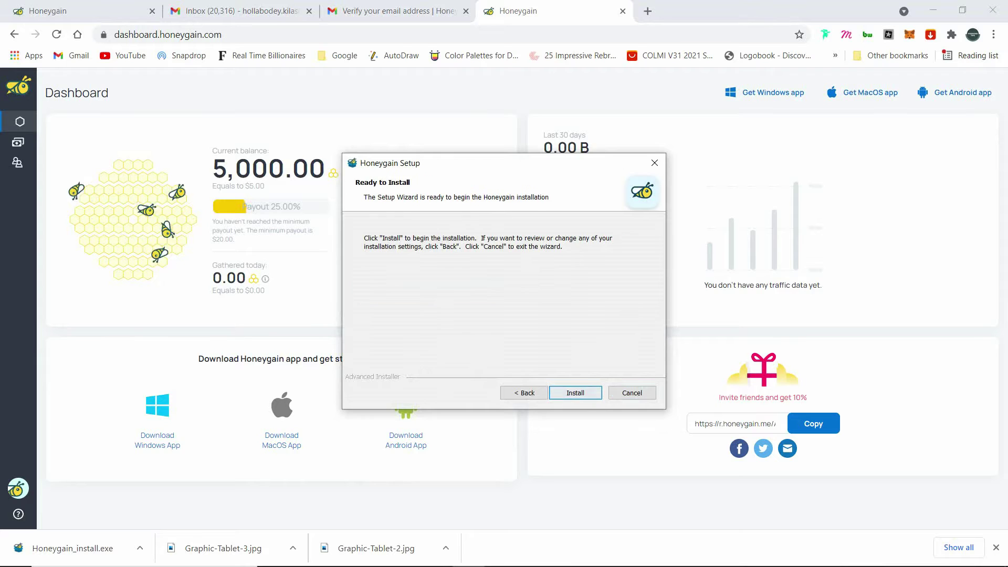
pyautogui.press('Return')
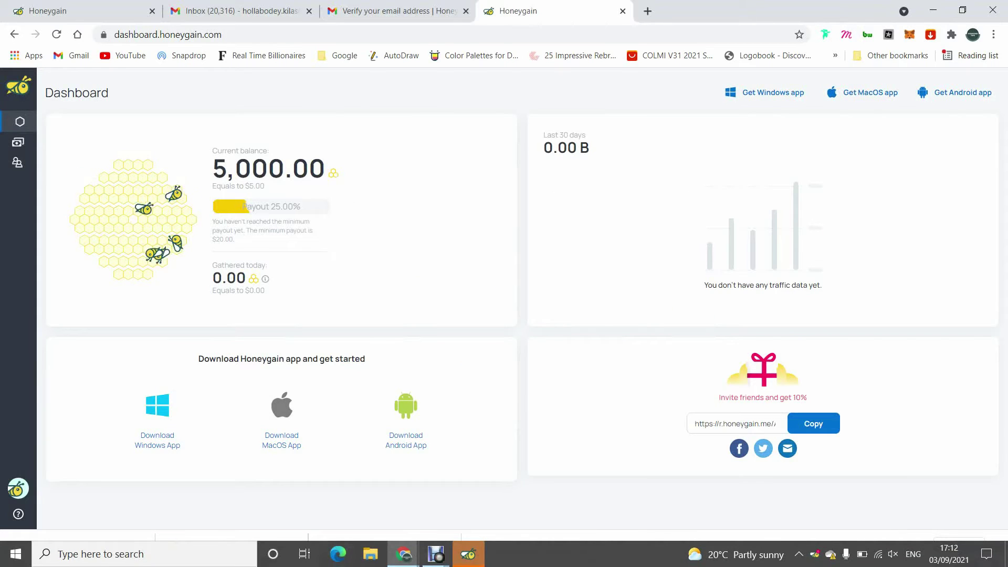
# - Accept the terms, skip the introduction, and sign in with the account email and password after retrying
pyautogui.click(504, 466)
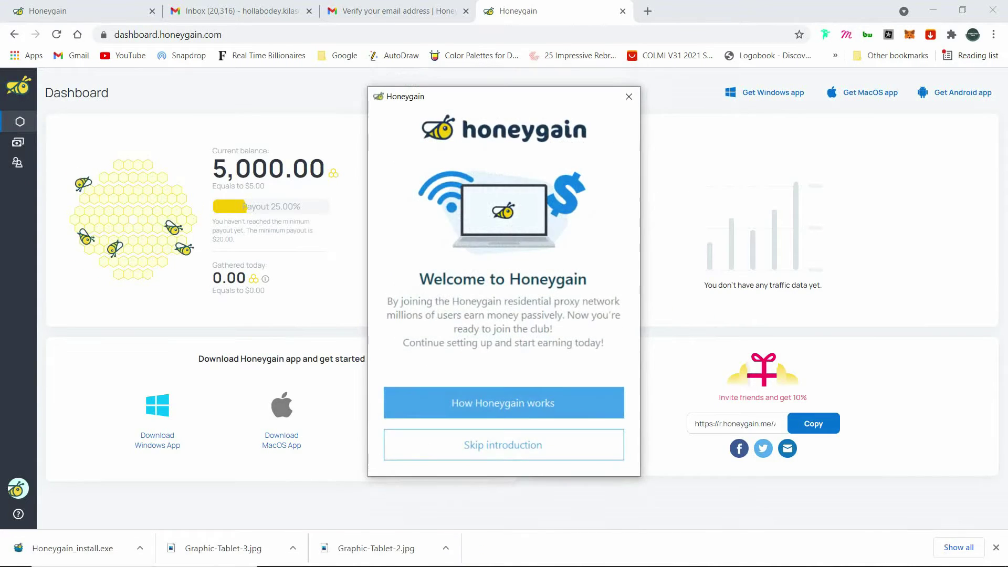
pyautogui.click(503, 445)
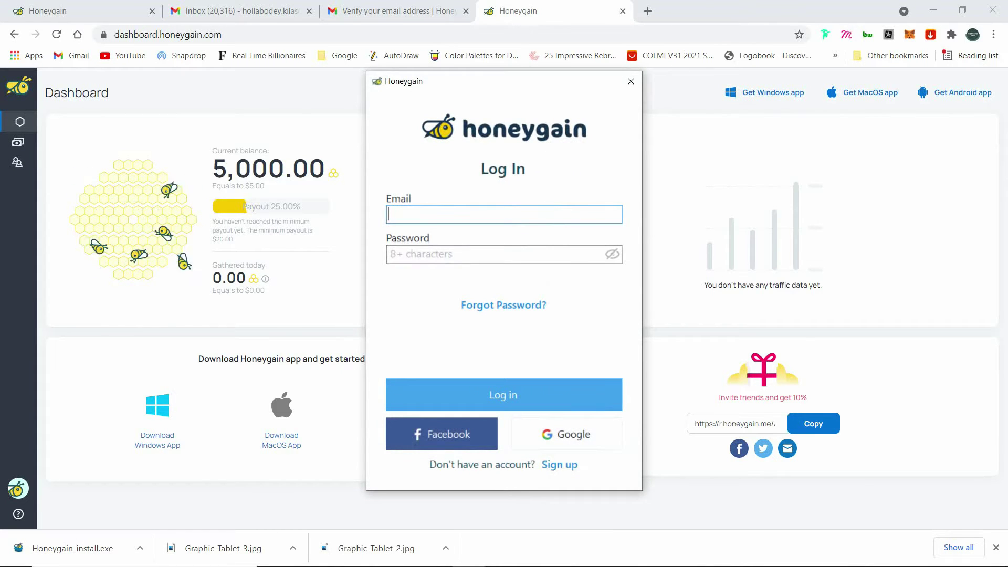
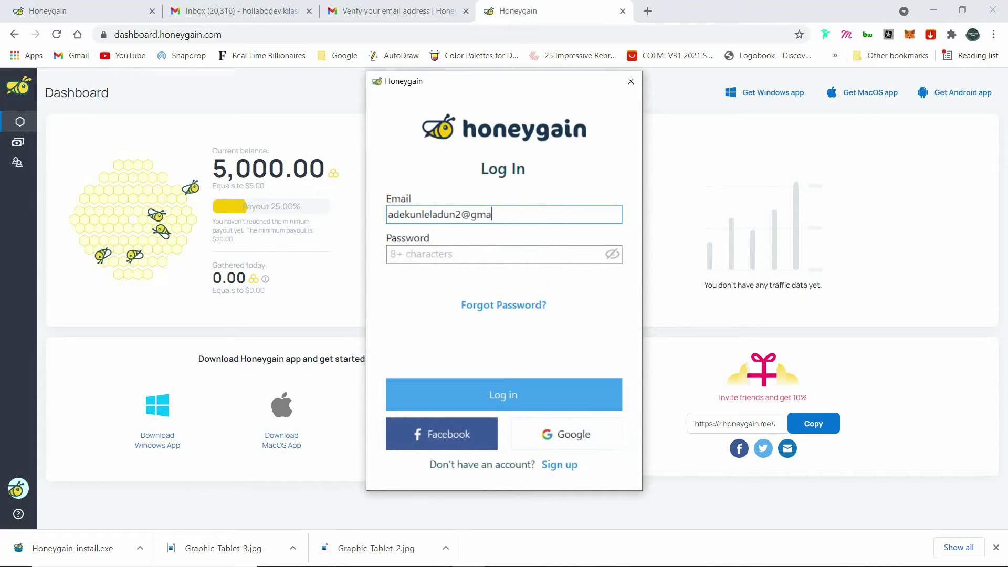
pyautogui.press('Tab')
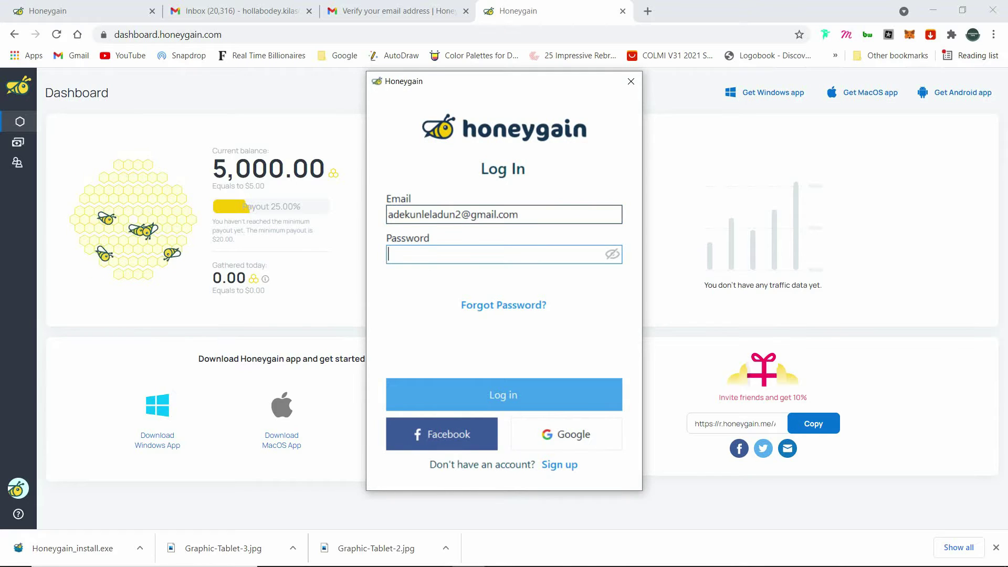
pyautogui.write('•••••••••••')
pyautogui.press('Return')
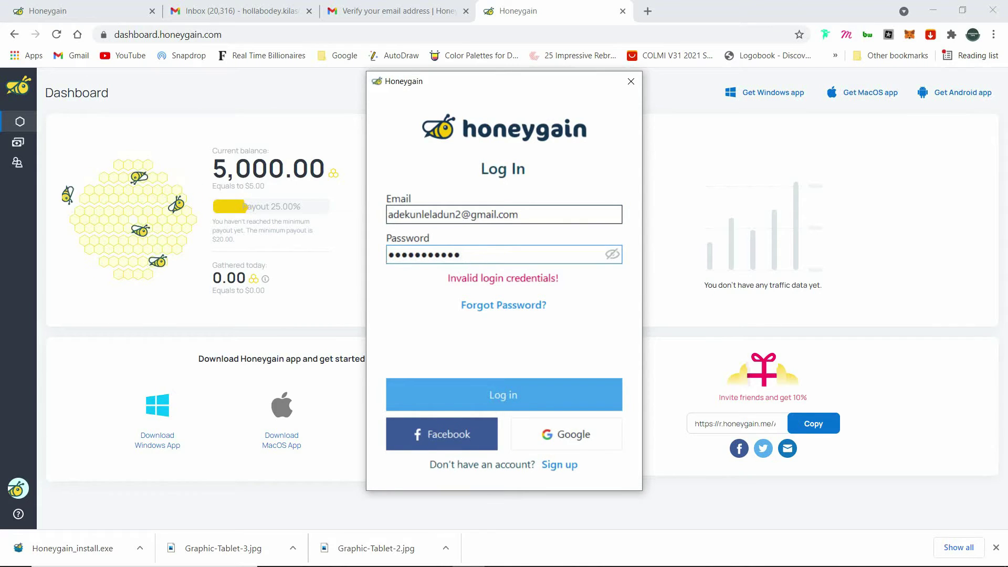
pyautogui.press('BackSpace')
pyautogui.press('BackSpace')
pyautogui.press('BackSpace')
pyautogui.press('BackSpace')
pyautogui.press('BackSpace')
pyautogui.press('BackSpace')
pyautogui.press('BackSpace')
pyautogui.press('BackSpace')
pyautogui.press('BackSpace')
pyautogui.press('BackSpace')
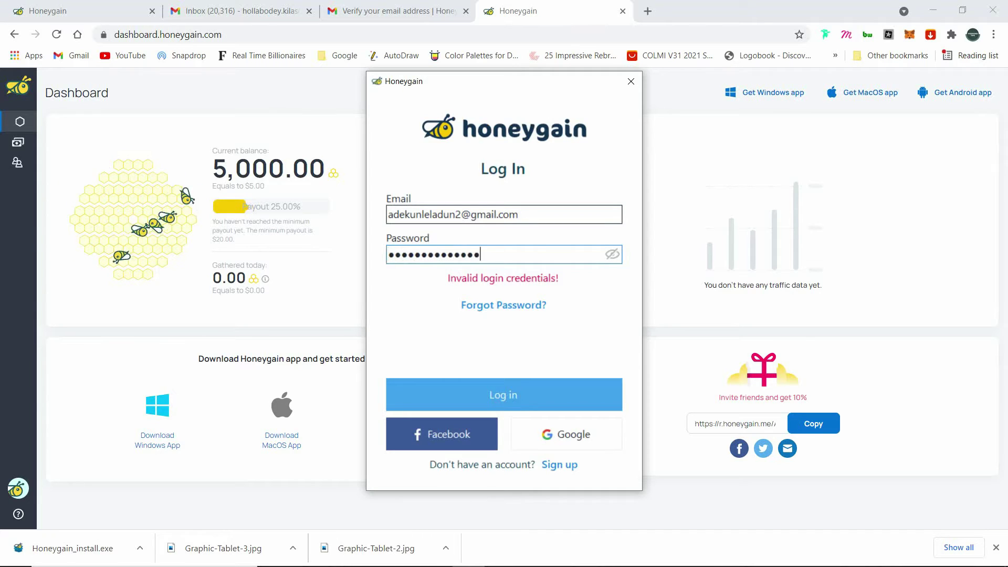
pyautogui.press('Return')
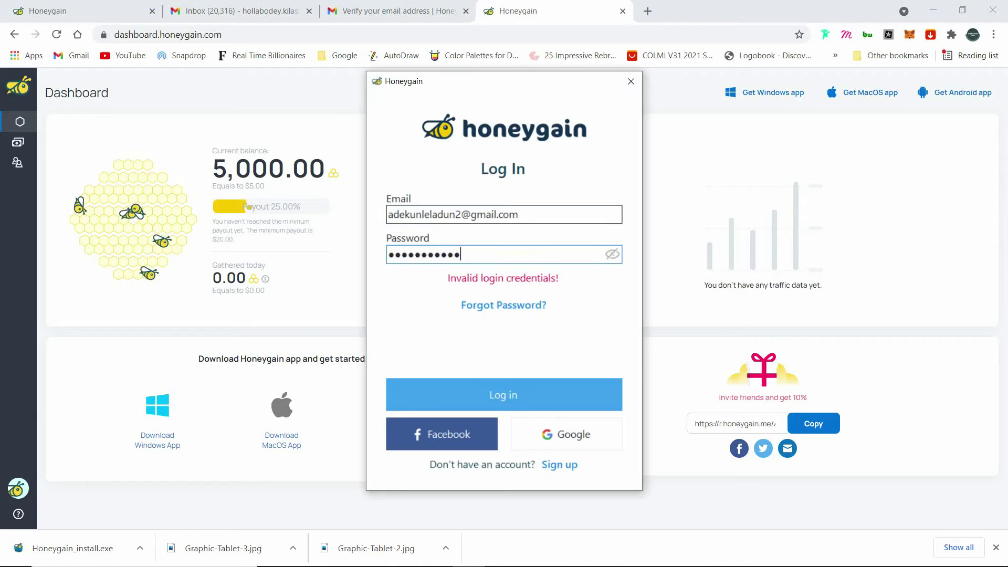
pyautogui.press('Return')
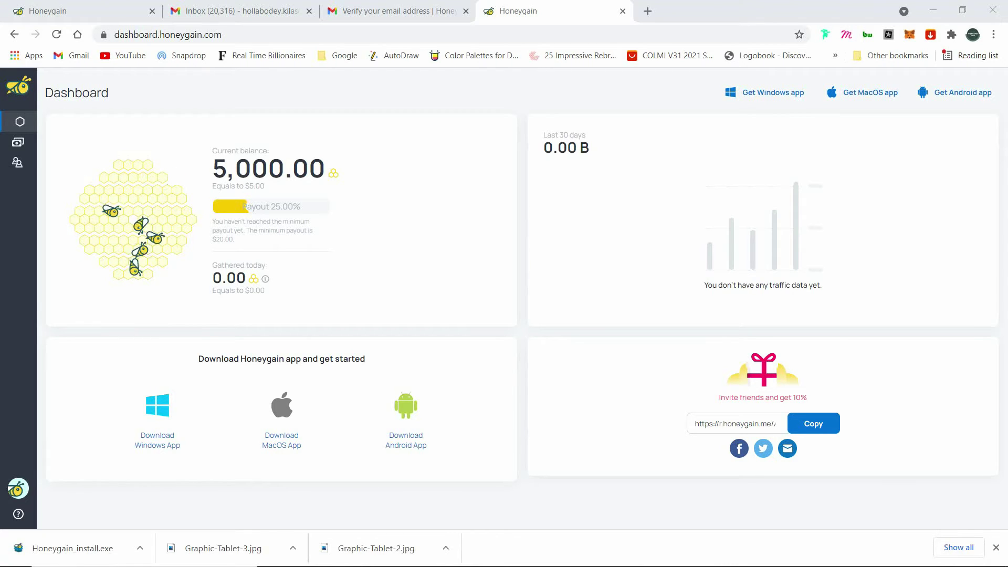
# - Reload the dashboard so the Windows 10 HP device appears, then minimise Chrome
pyautogui.click(56, 34)
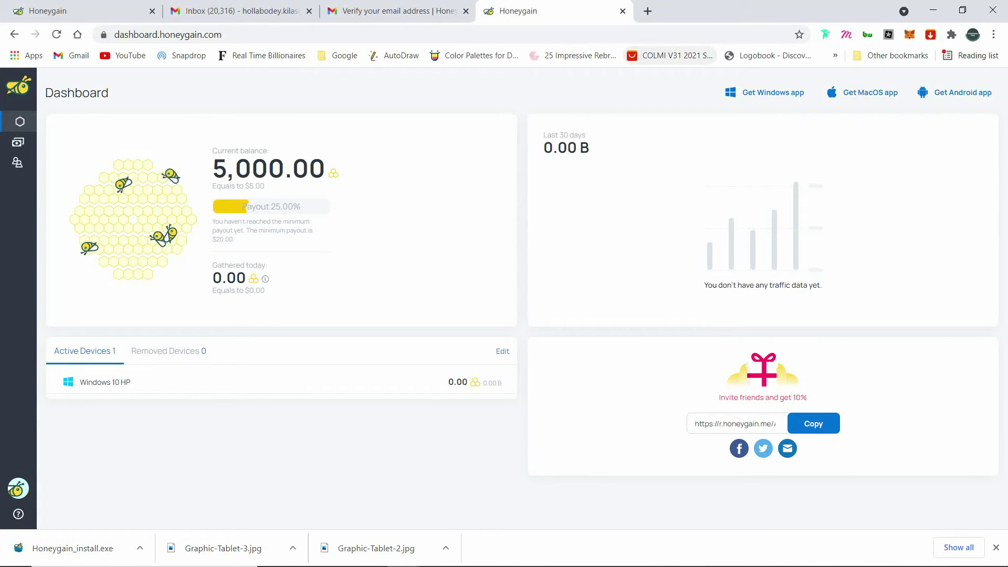
pyautogui.click(933, 10)
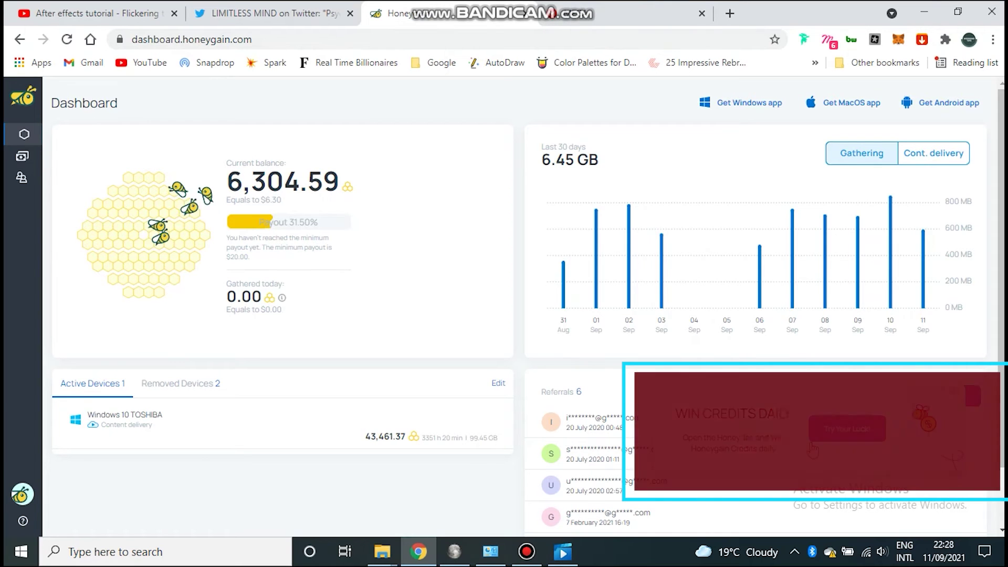
# - Open the daily honey jar and add its 20 credits, bringing the balance to 6,324.59
pyautogui.click(839, 429)
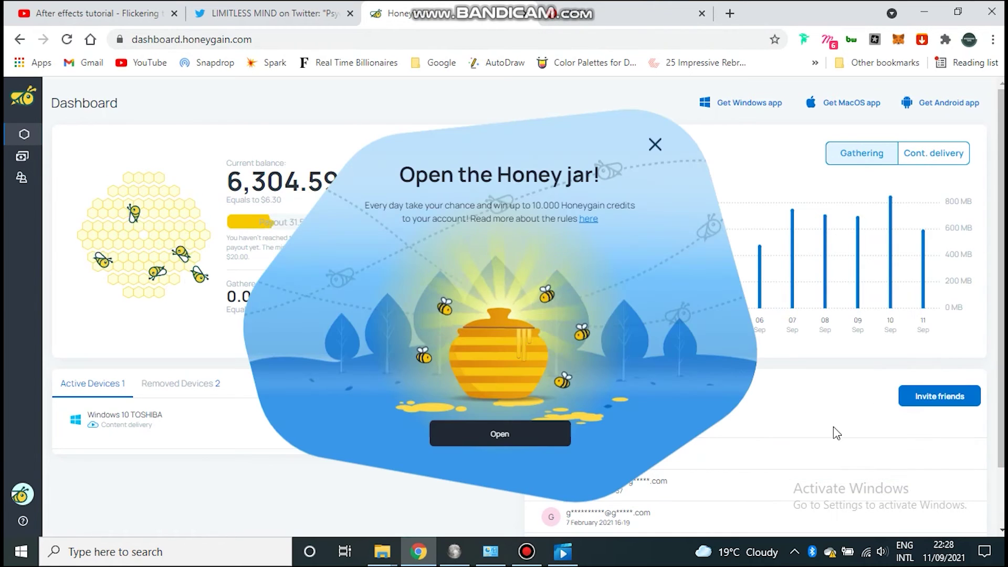
pyautogui.click(532, 443)
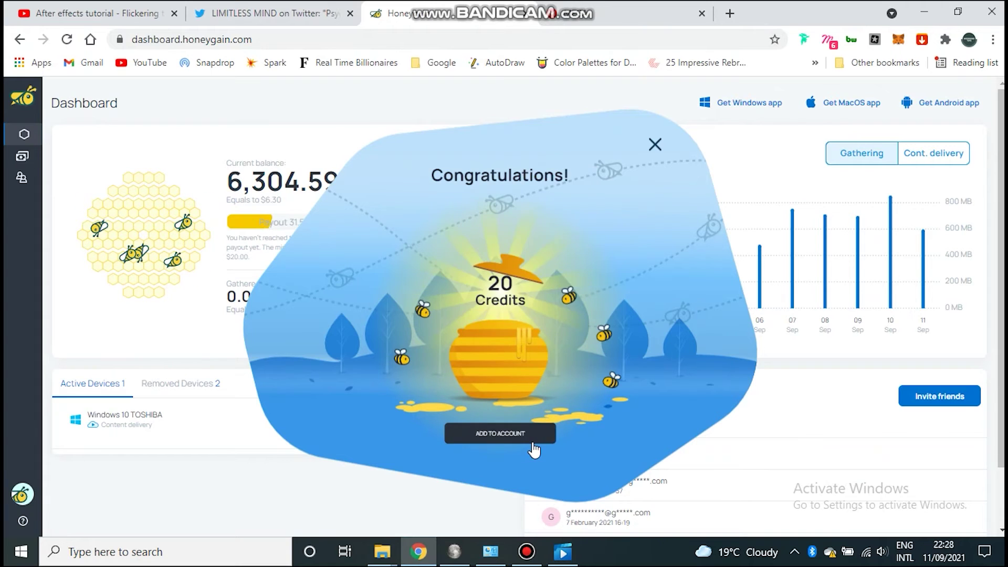
pyautogui.click(497, 436)
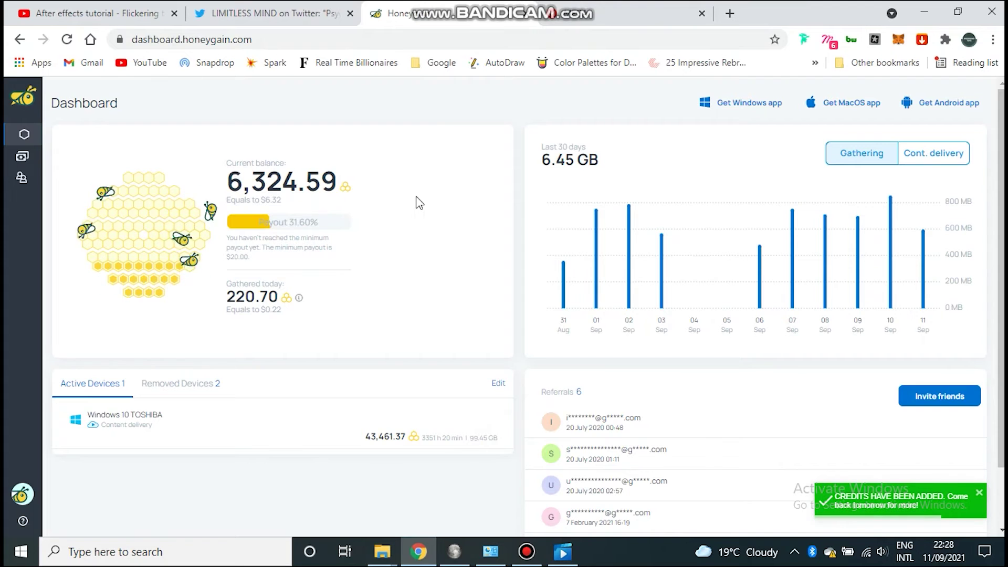